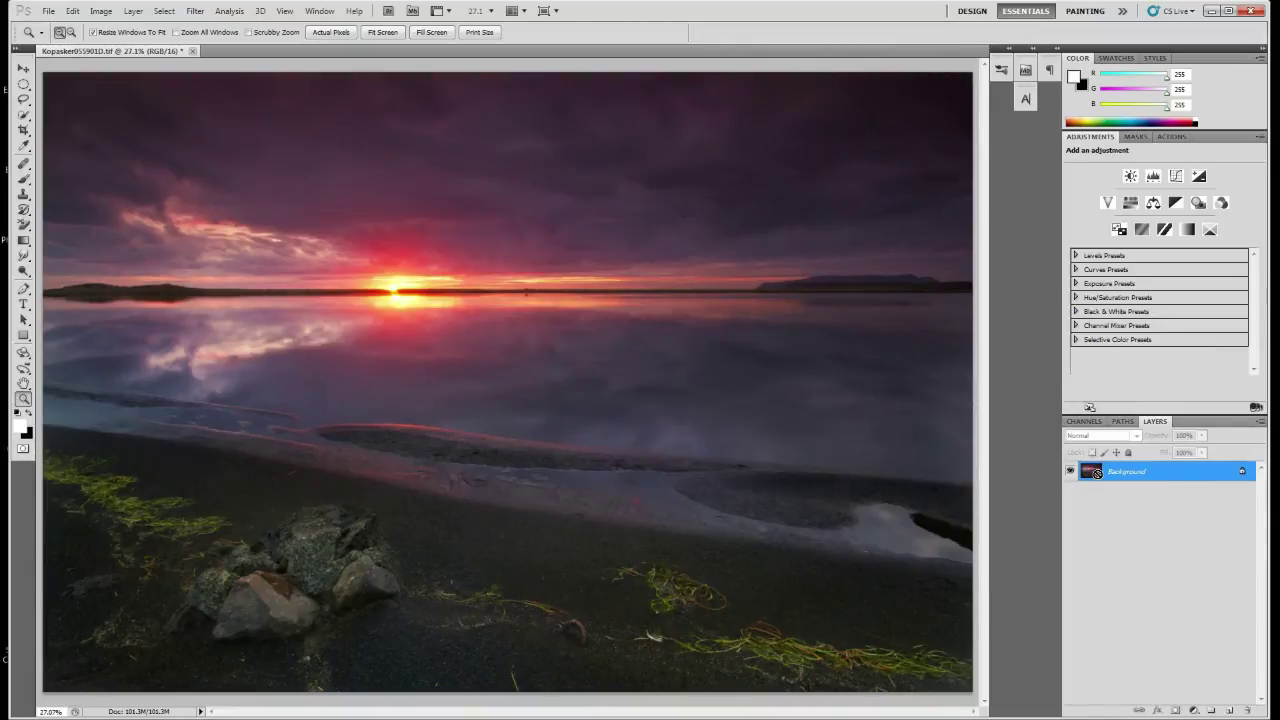
Step: Duplicate the photo layer twice and name the top copy 'Blur'
key("ctrl+j")
key("ctrl+j")
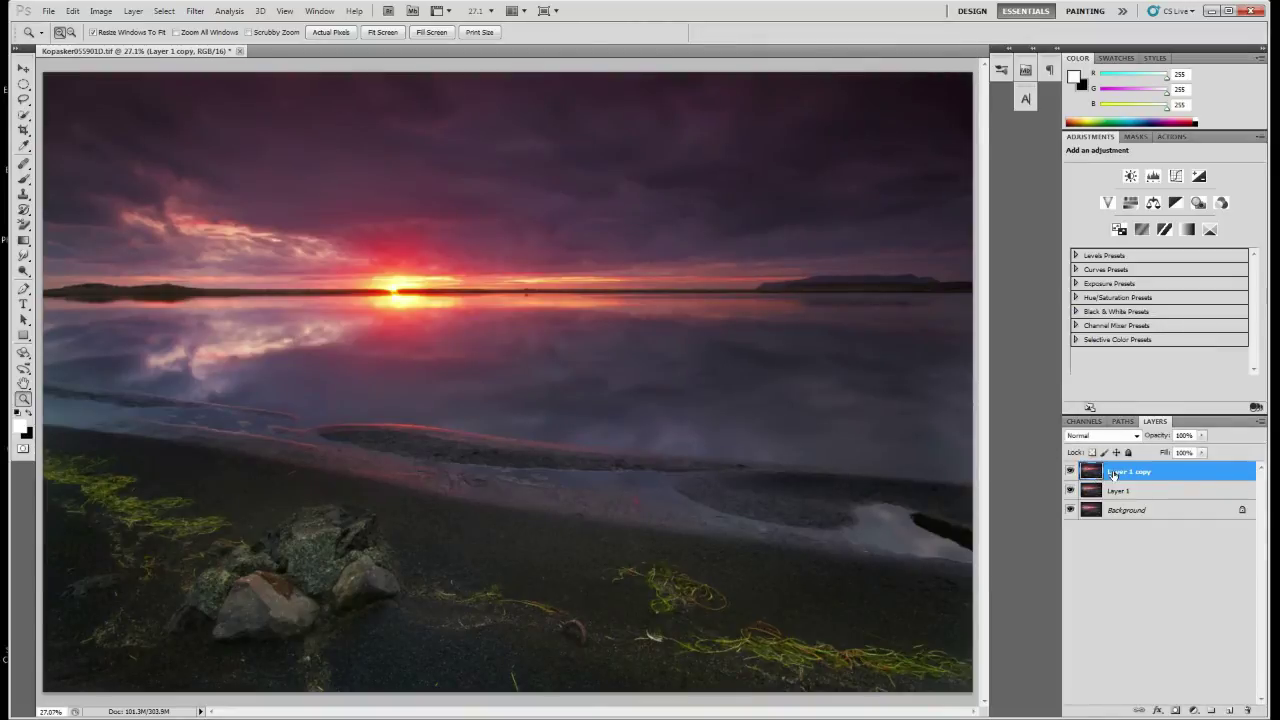
double_click(1114, 473)
type("s")
left_click(1117, 490)
Step: Rename the middle copy 'Sharpen' and select it
double_click(1117, 490)
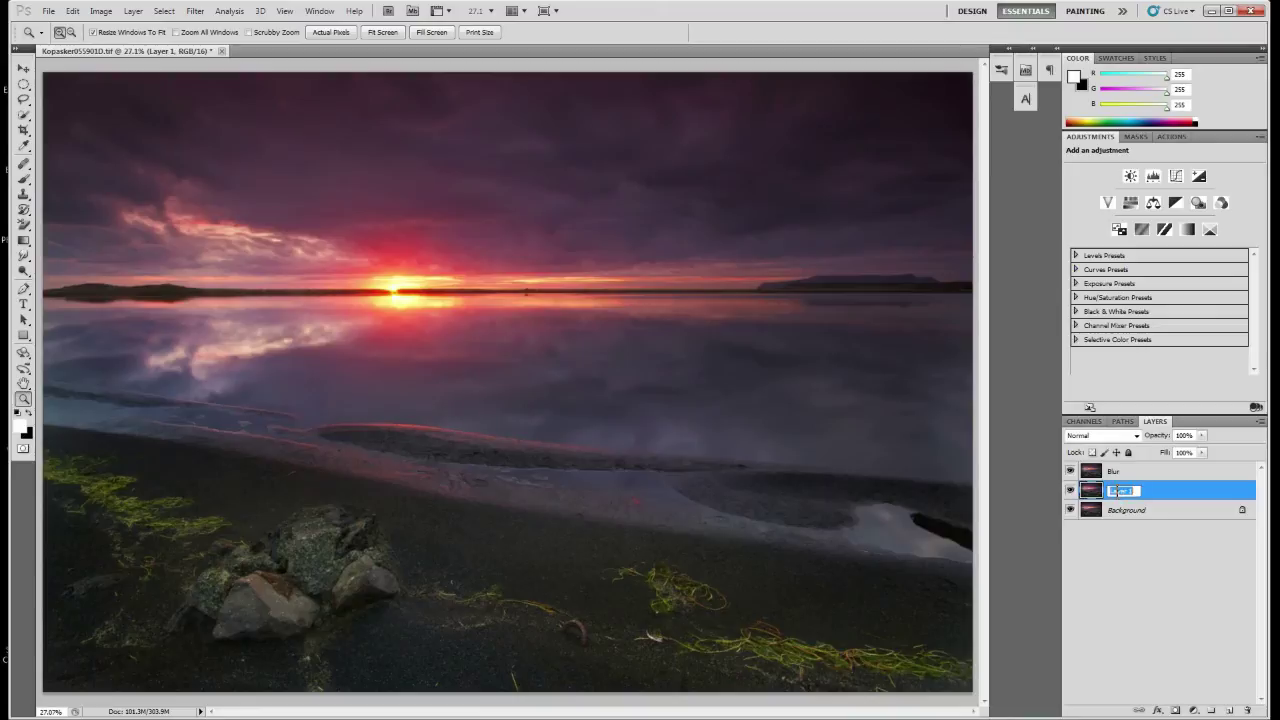
type("Sharpen")
left_click(1090, 512)
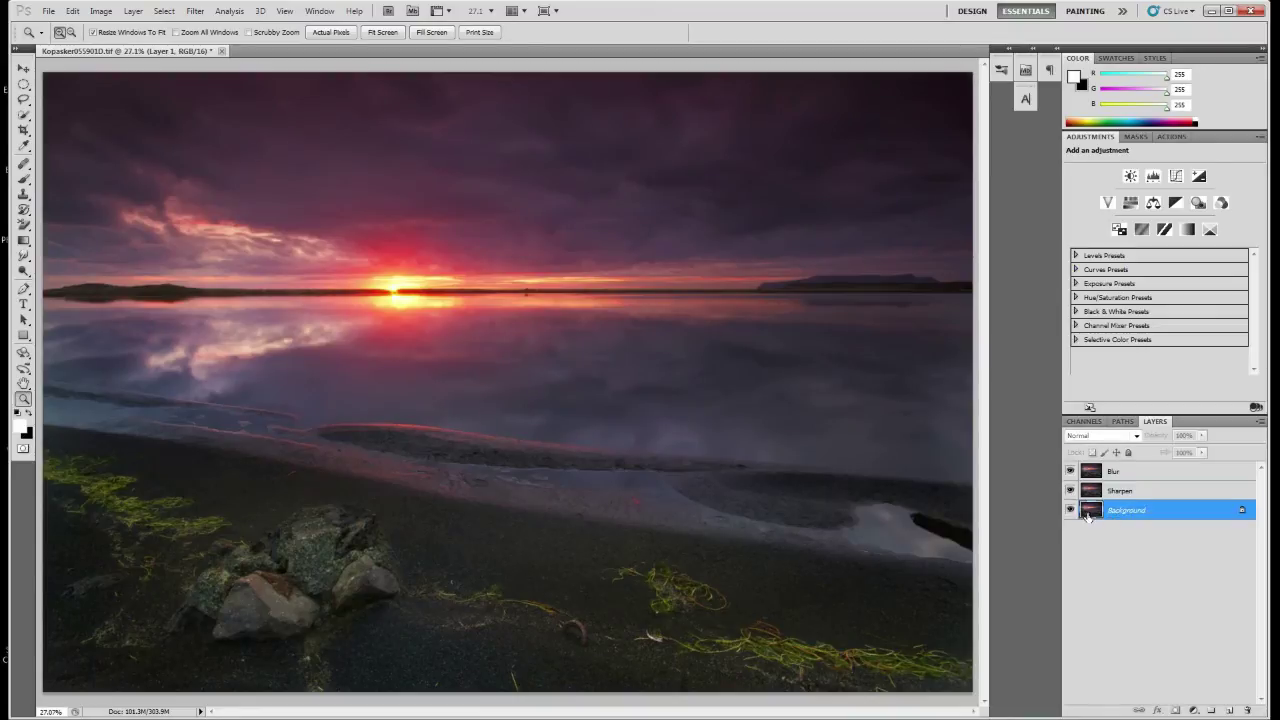
left_click(1085, 490)
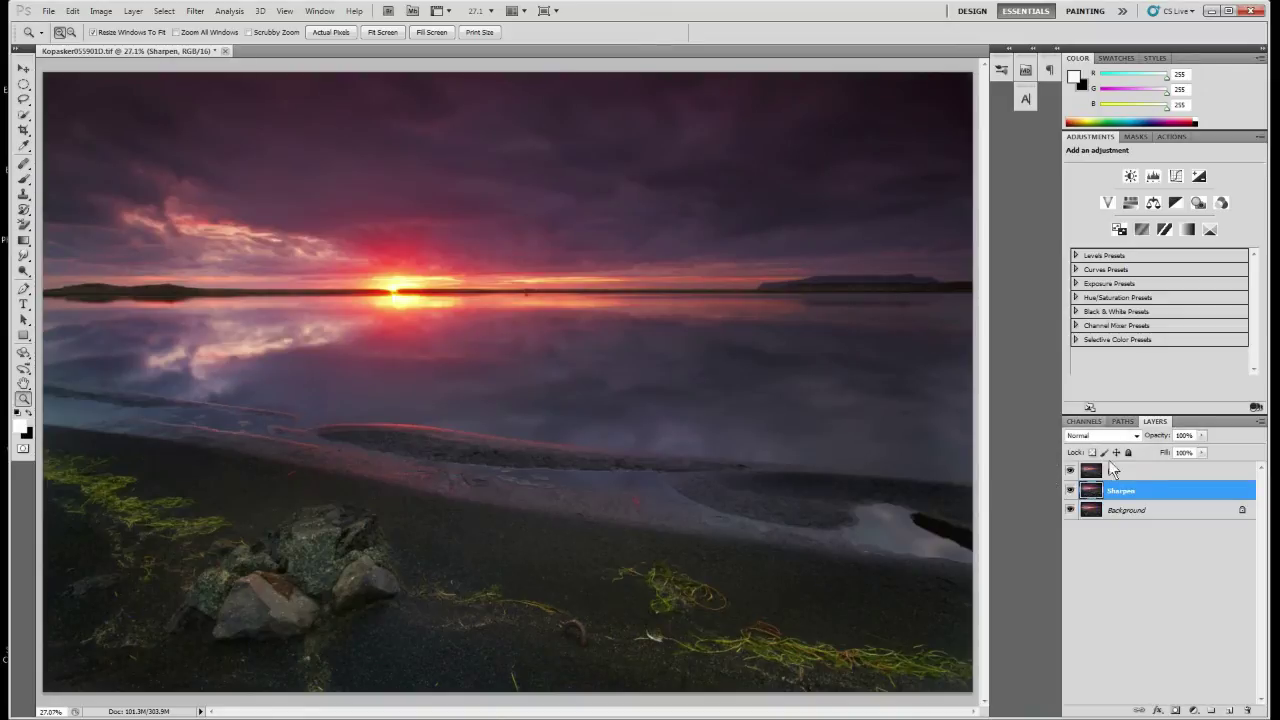
Step: Hide the Blur layer and bring up the High Pass filter for the Sharpen layer
left_click(1069, 472)
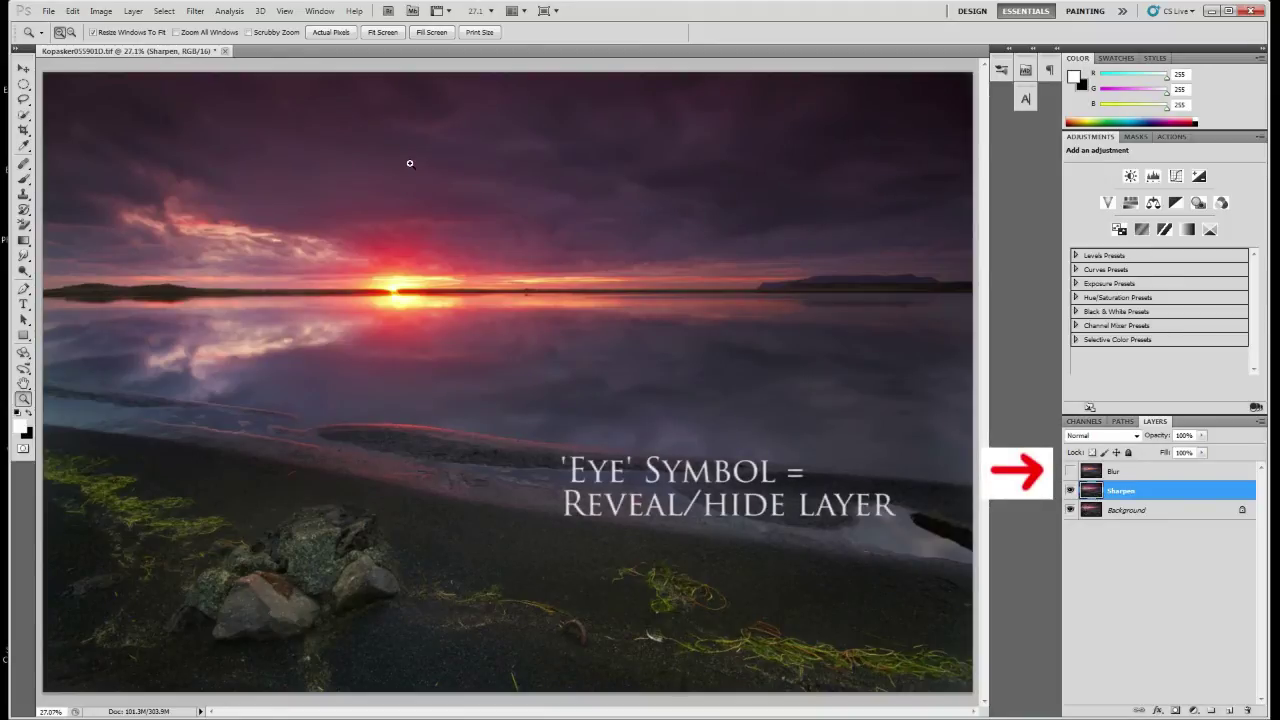
left_click(193, 11)
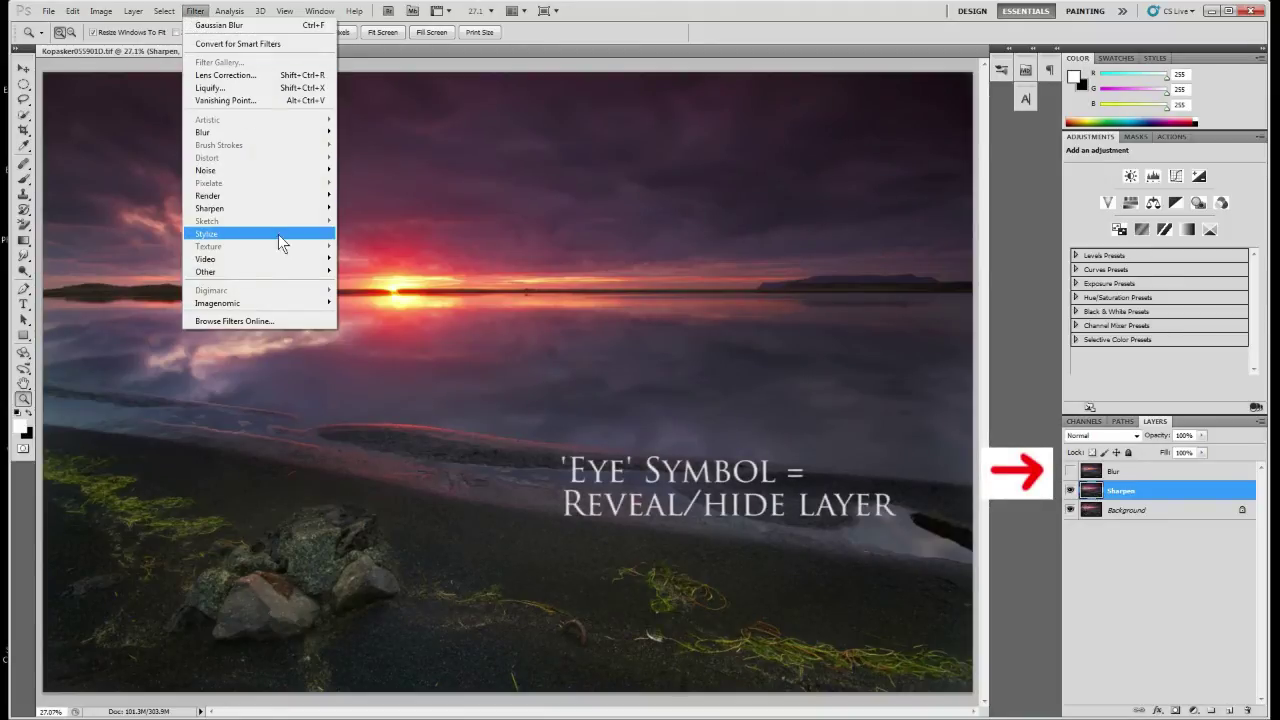
mouse_move(275, 209)
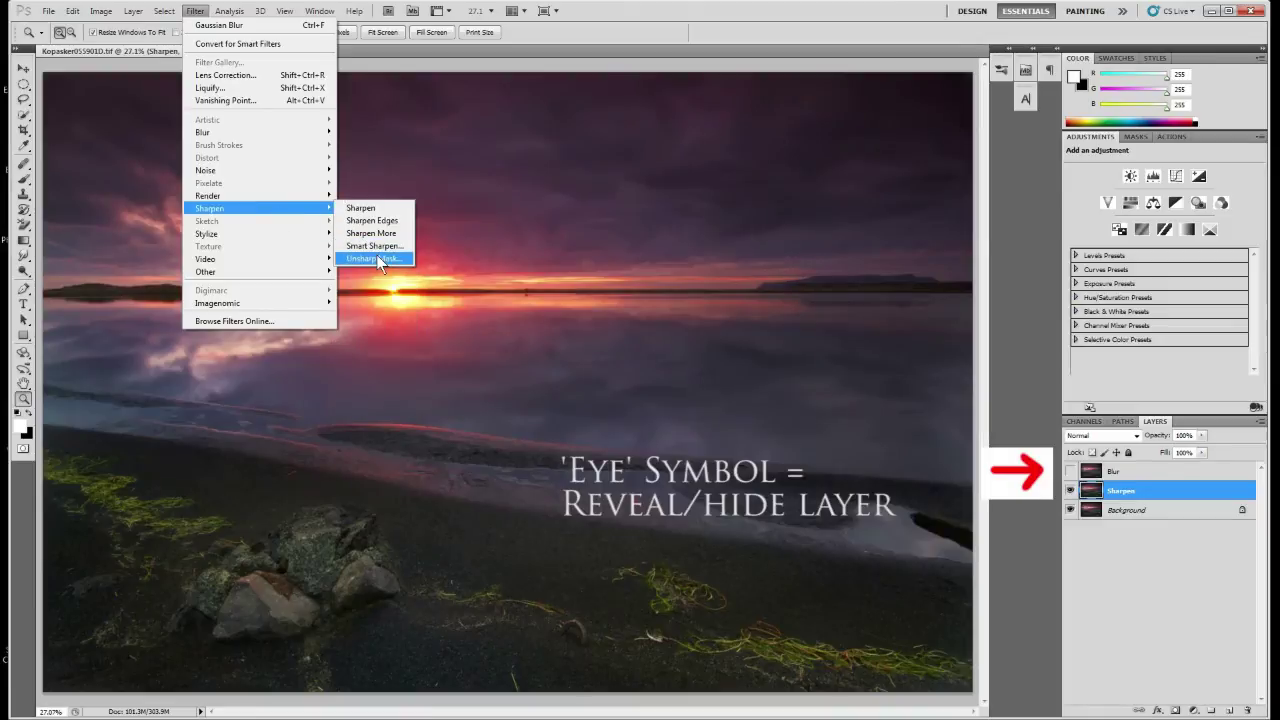
mouse_move(257, 271)
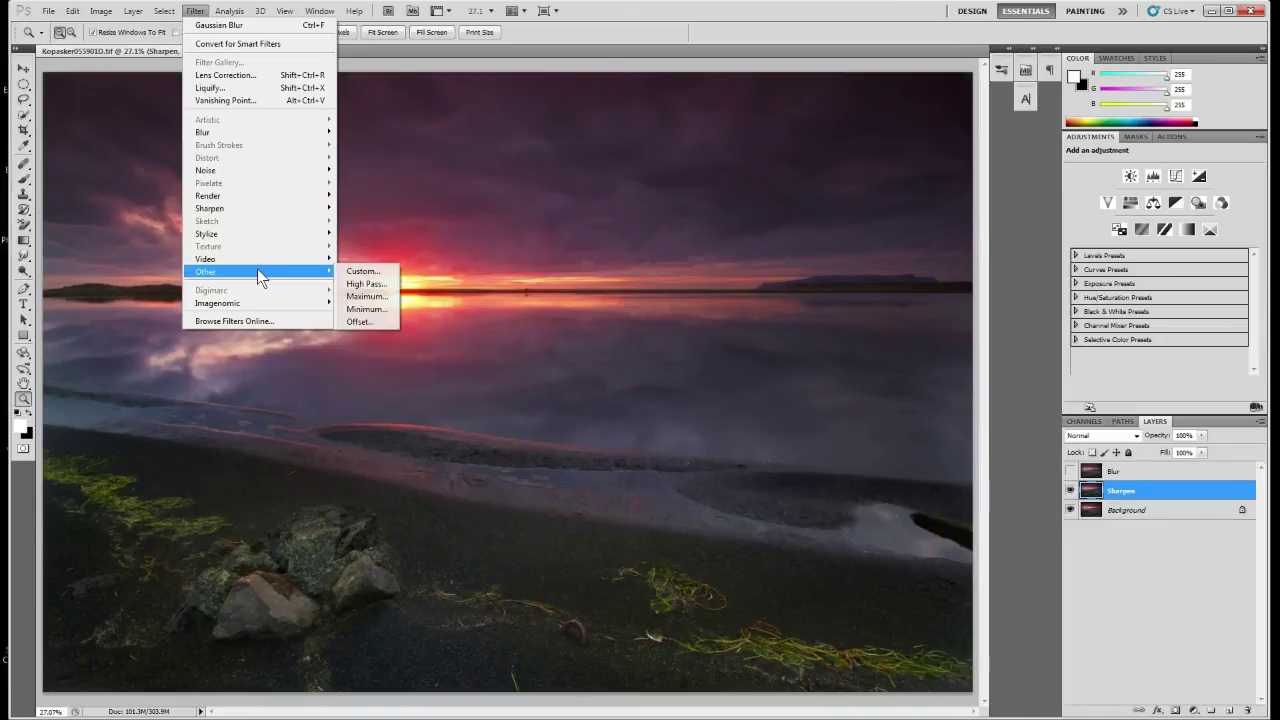
left_click(362, 285)
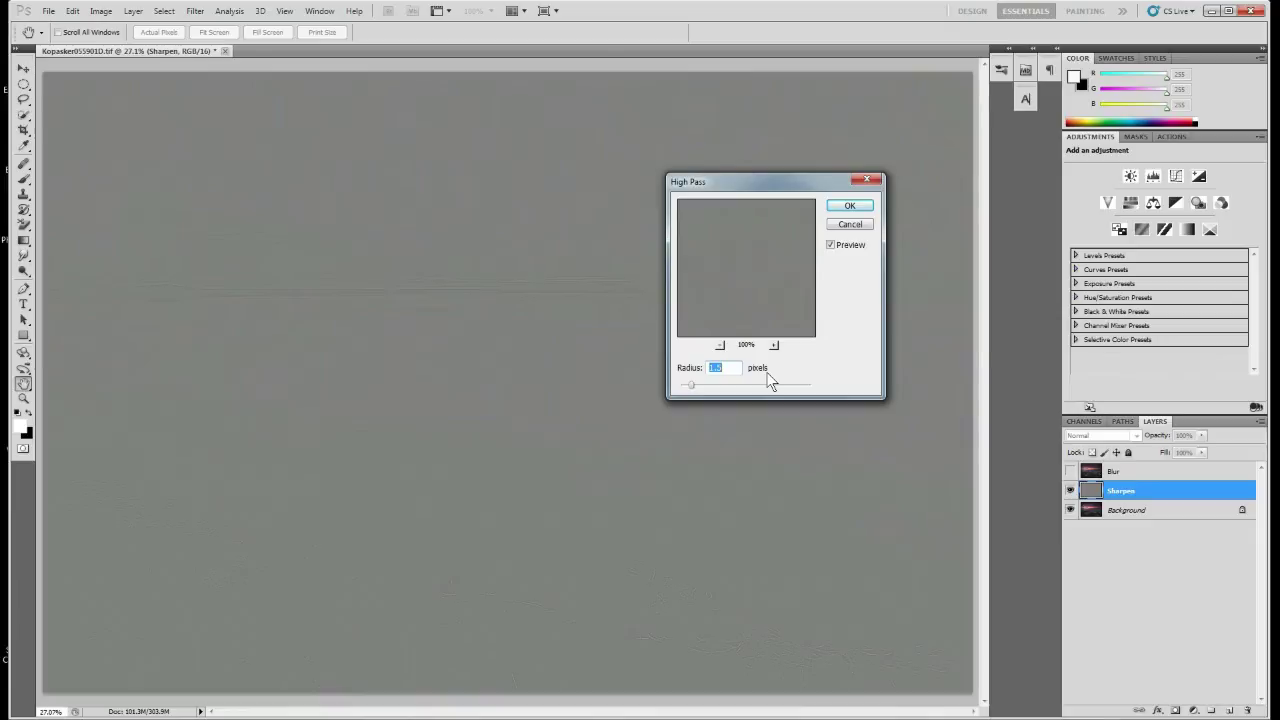
Step: Apply a 3-pixel High Pass and set the Sharpen layer to Vivid Light blending
type("3")
left_click(852, 207)
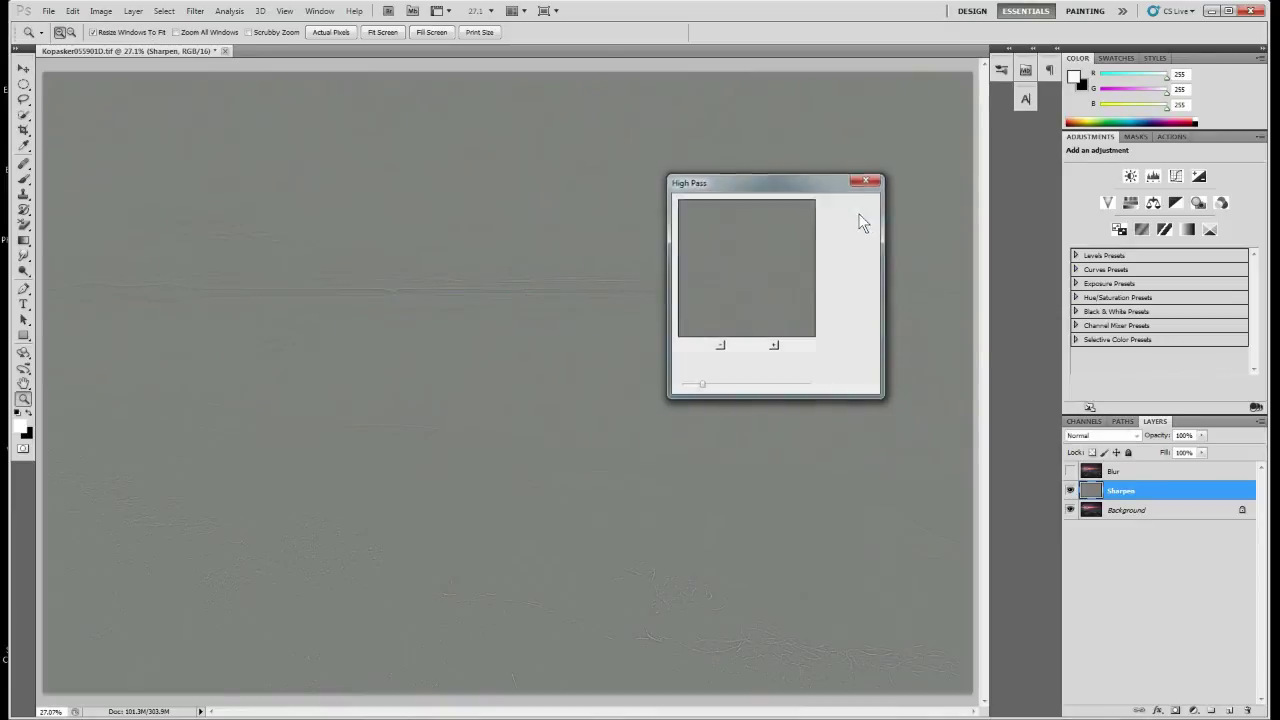
left_click(1096, 438)
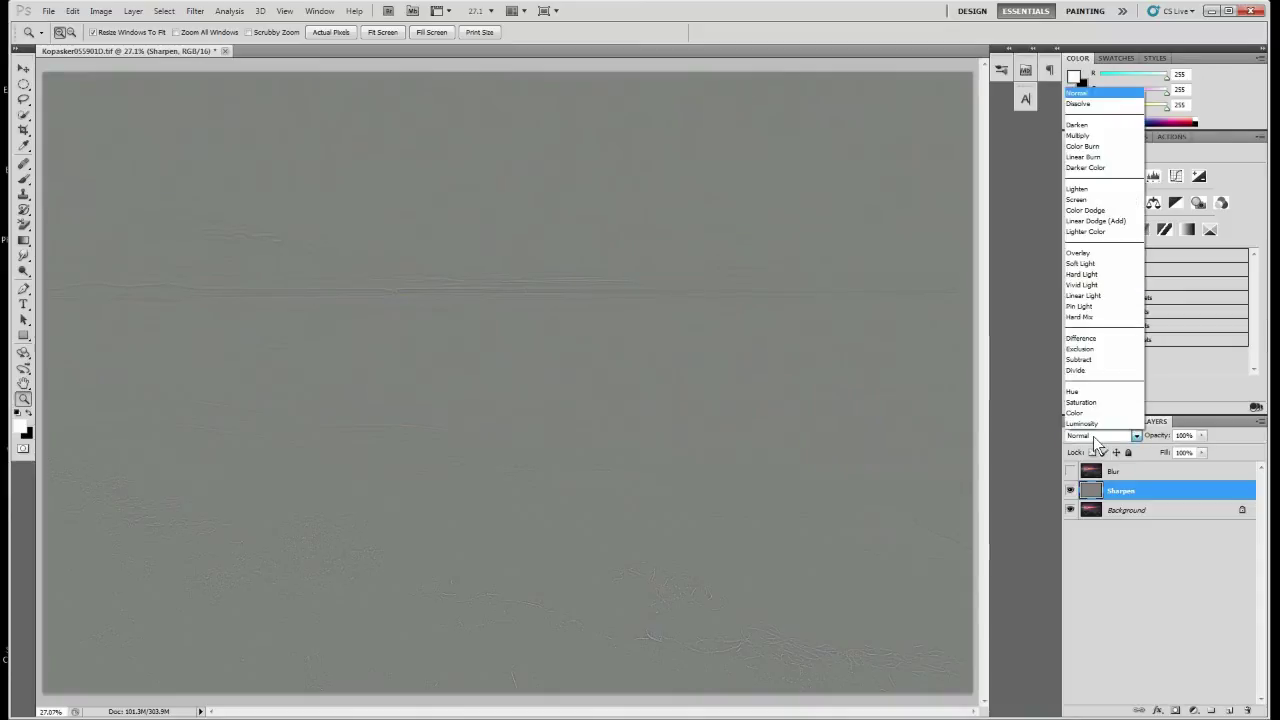
left_click(1116, 292)
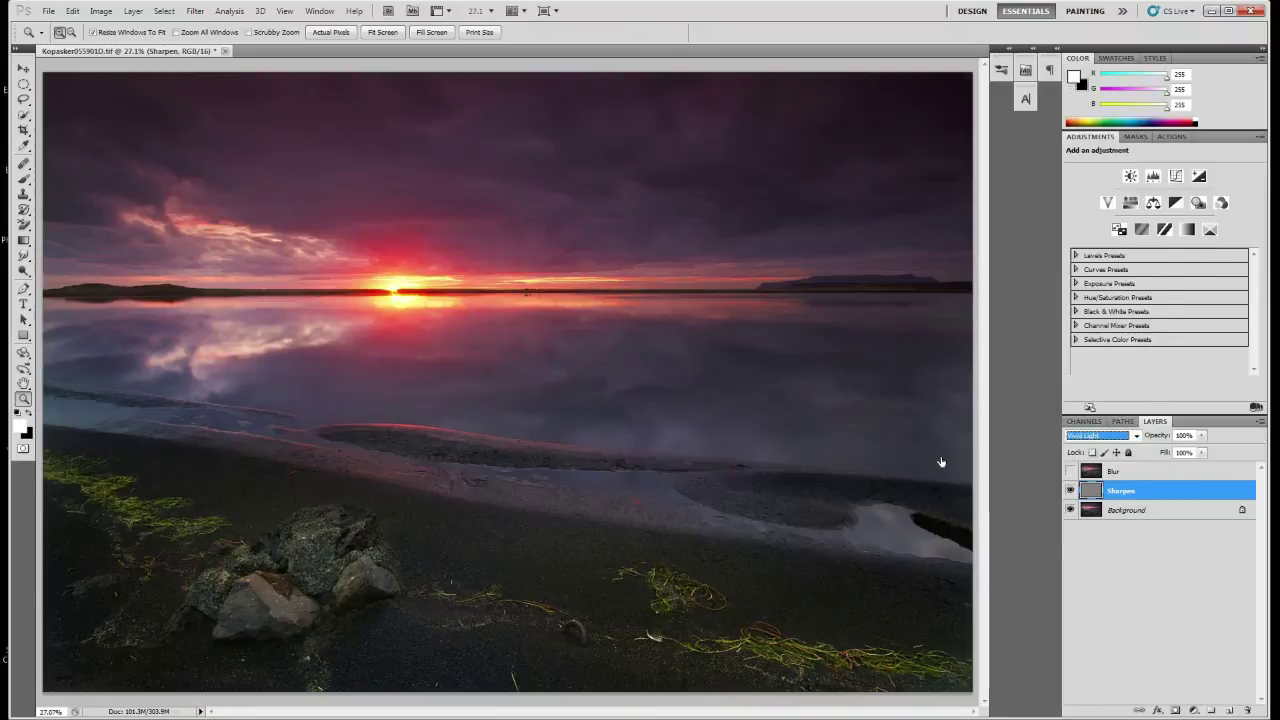
Step: Zoom into the rocks and shoreline and toggle the Sharpen layer to compare
left_click(464, 551)
left_click(490, 424)
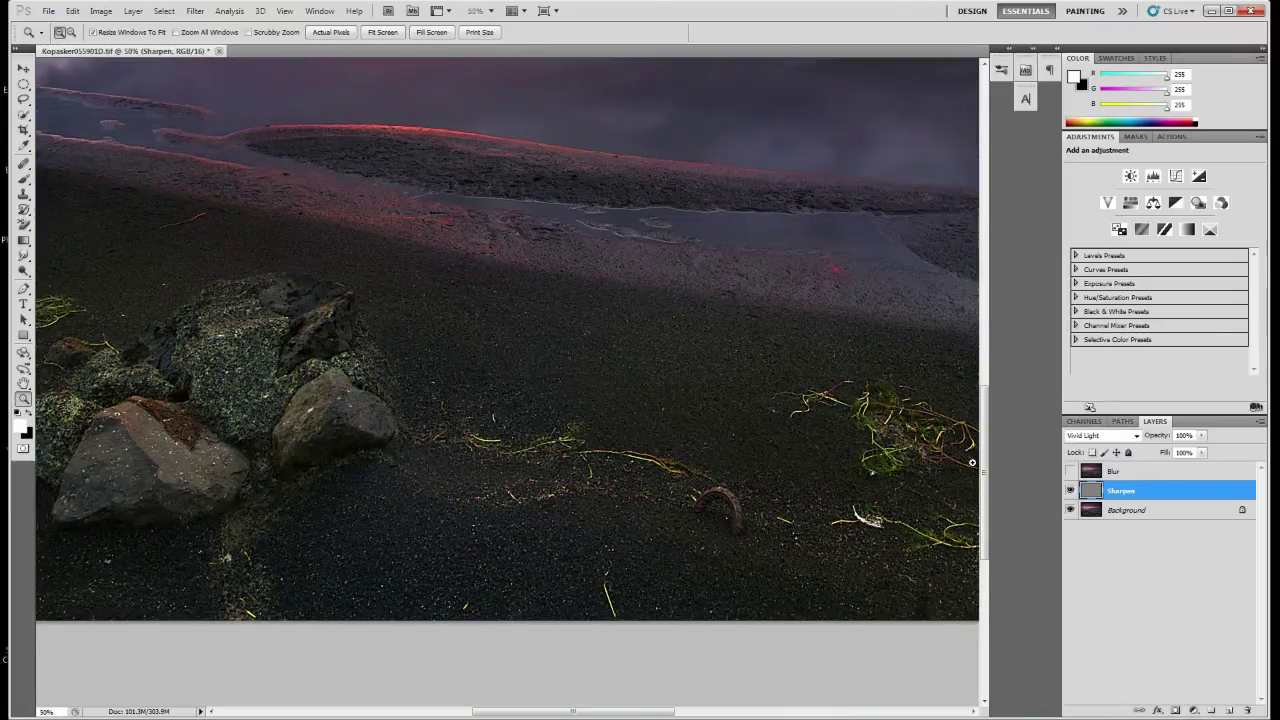
left_click(1070, 490)
left_click(1070, 490)
Step: Fit the photo on screen, then select the Blur layer and make it visible
left_click(382, 32)
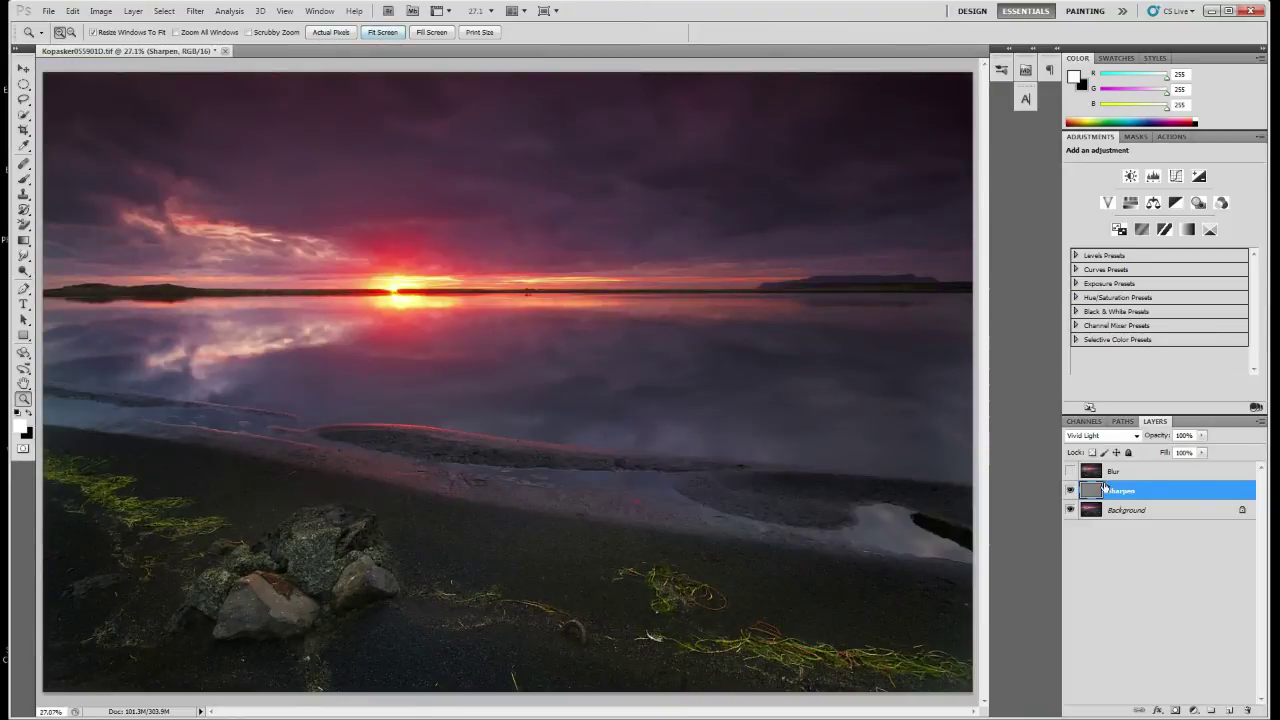
left_click(1098, 474)
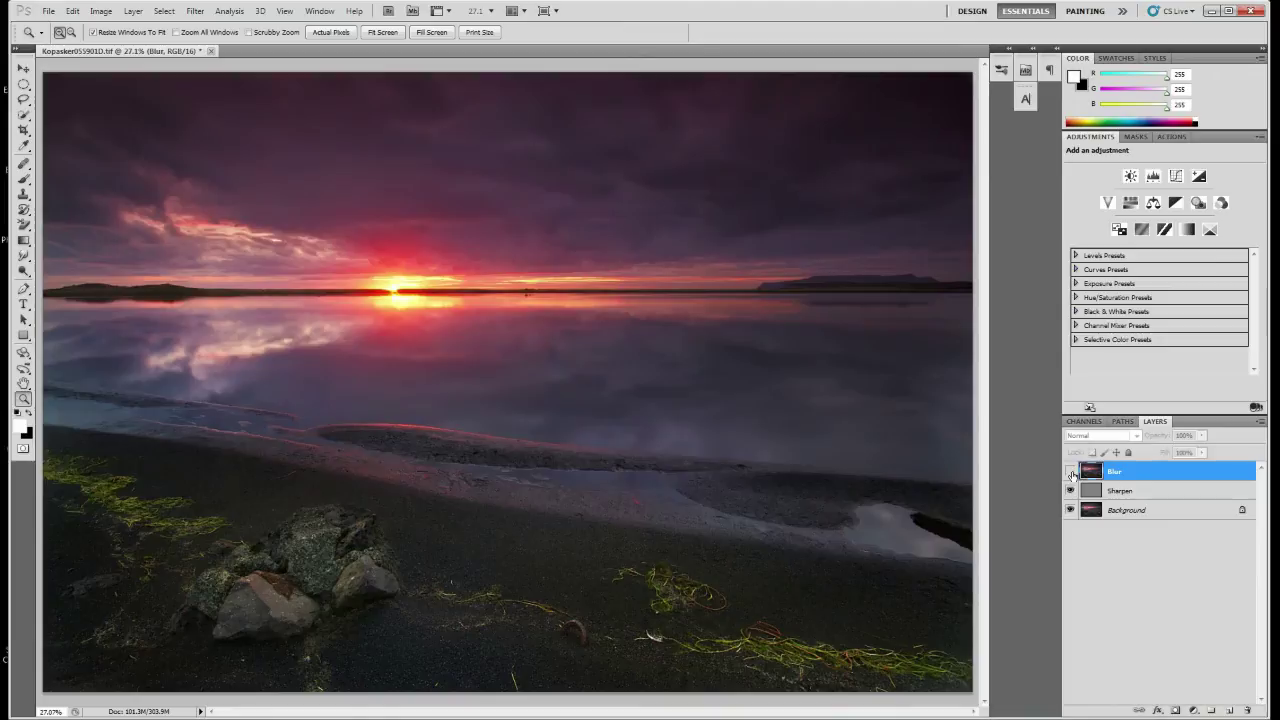
left_click(1071, 473)
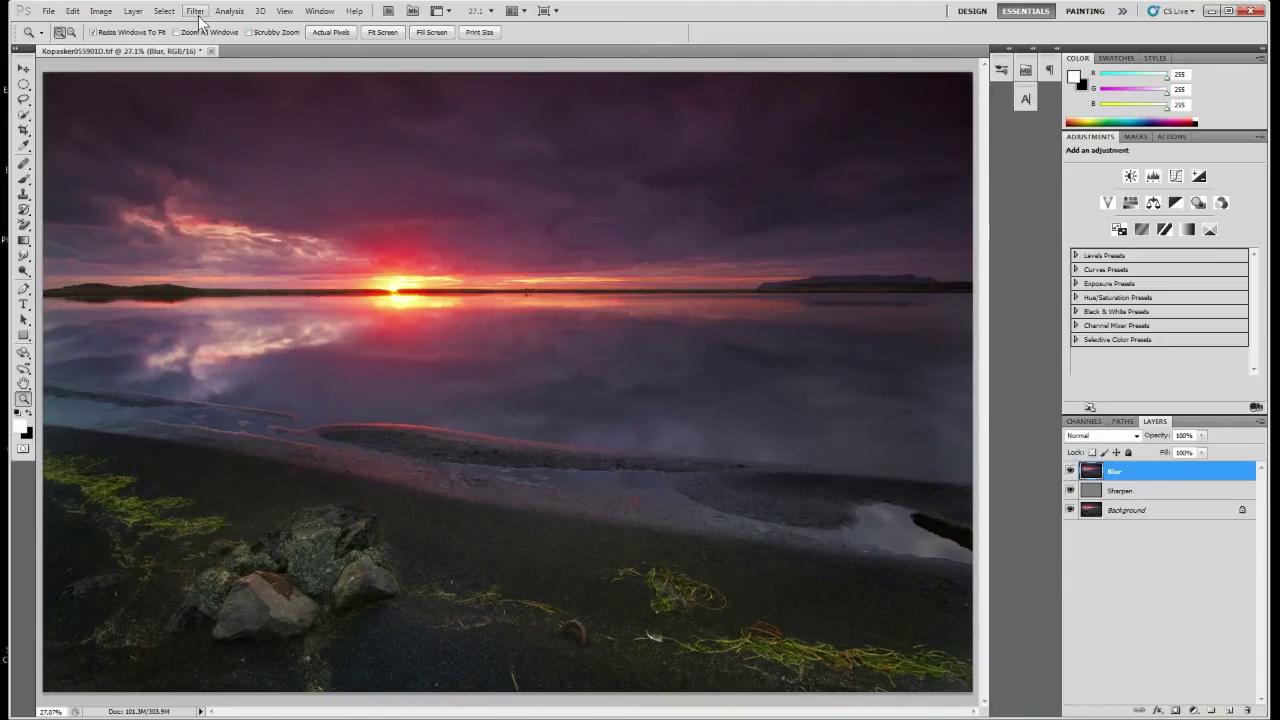
Step: Apply a Gaussian Blur with a 15-pixel radius to the Blur layer
left_click(197, 13)
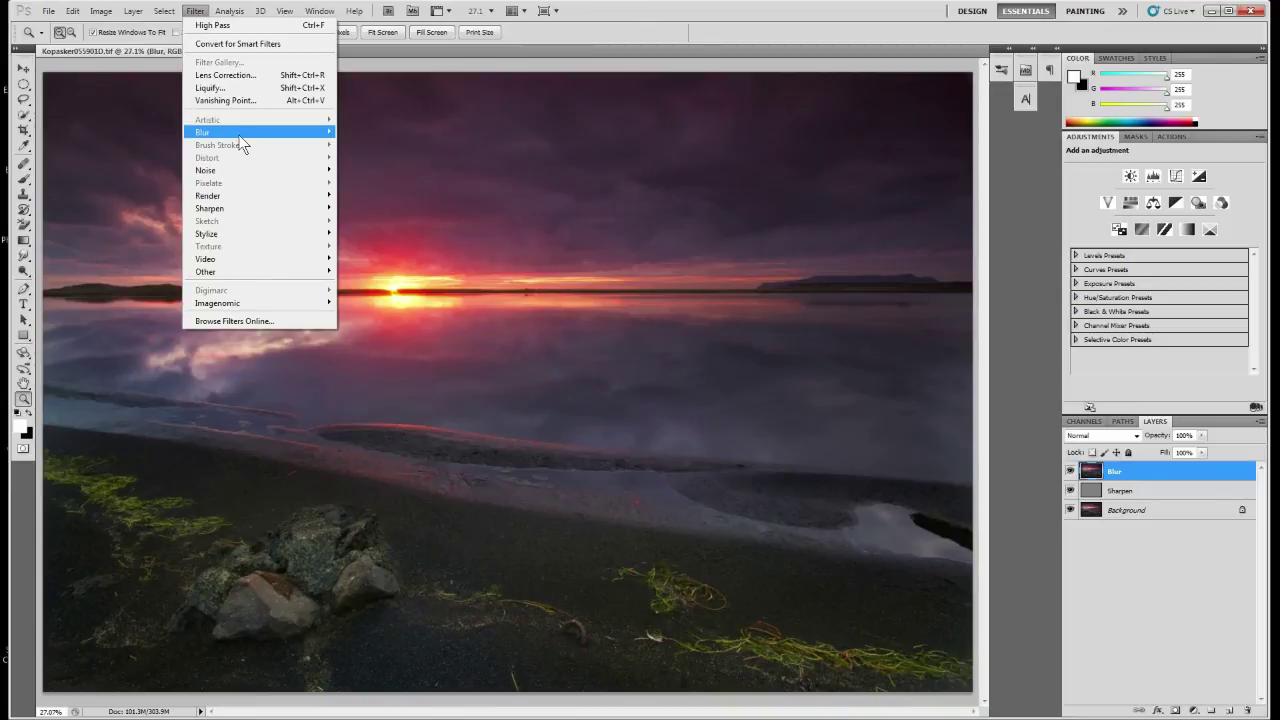
mouse_move(306, 130)
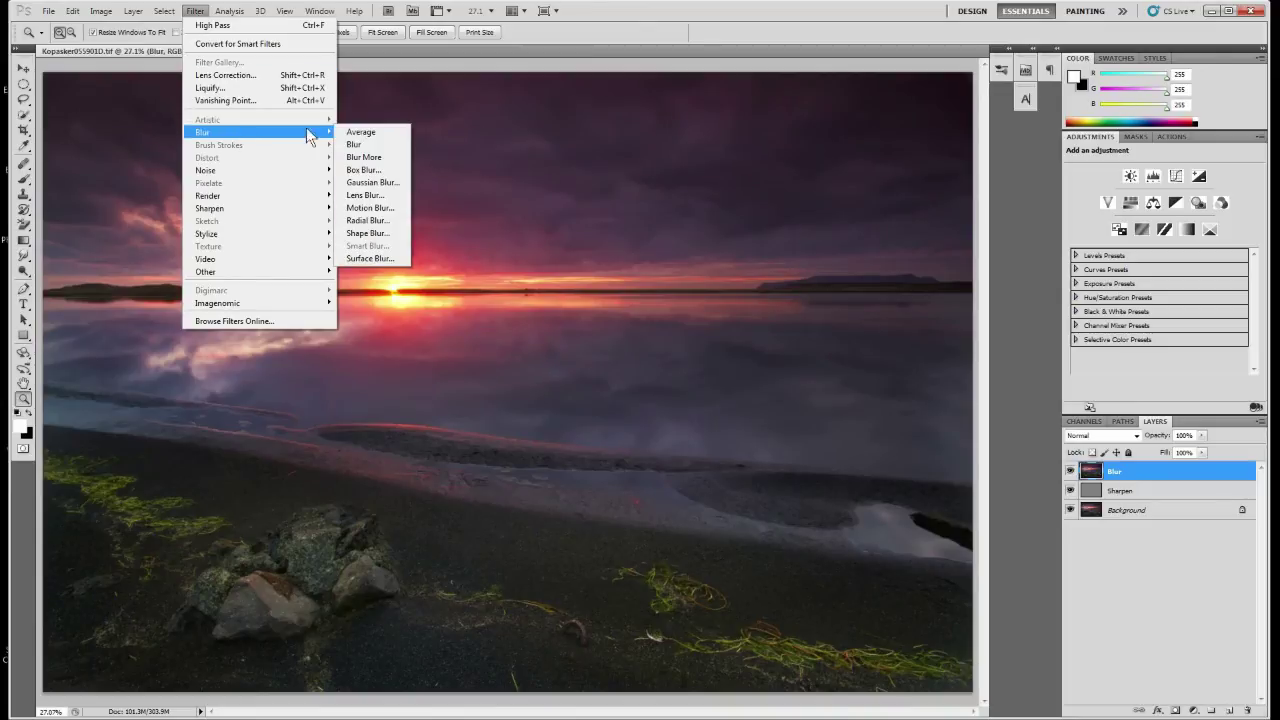
left_click(388, 183)
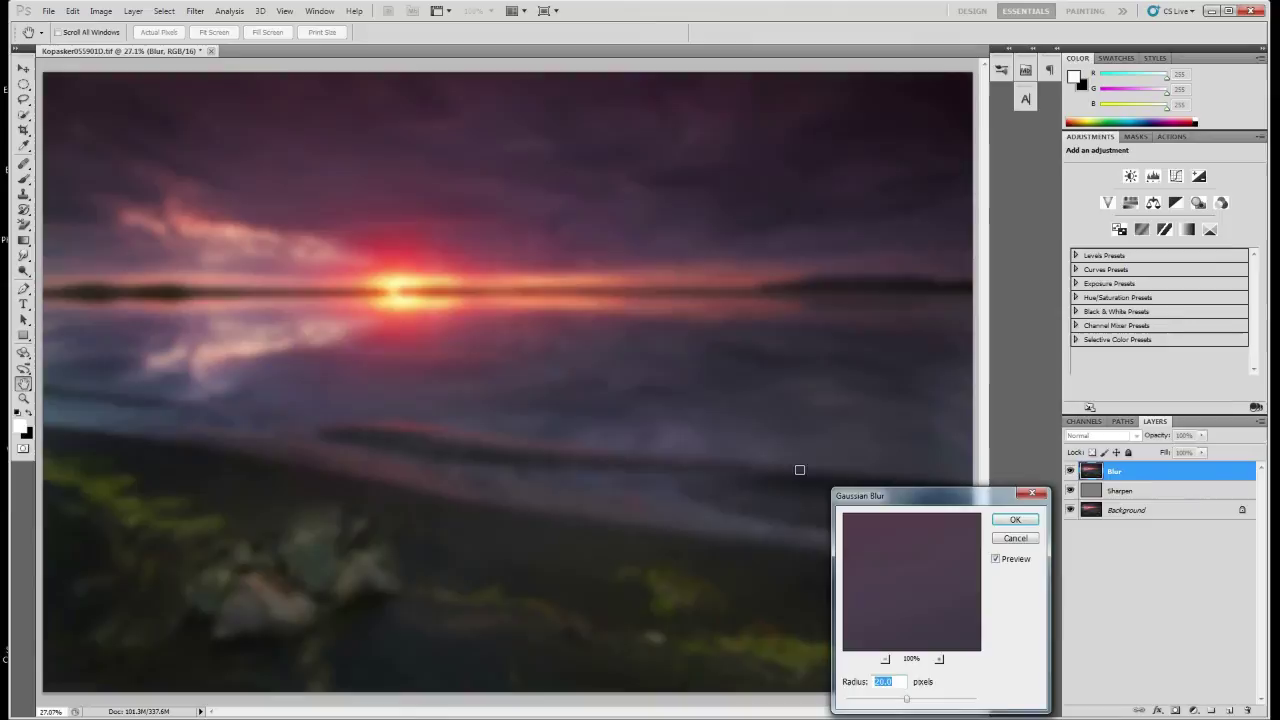
type("15")
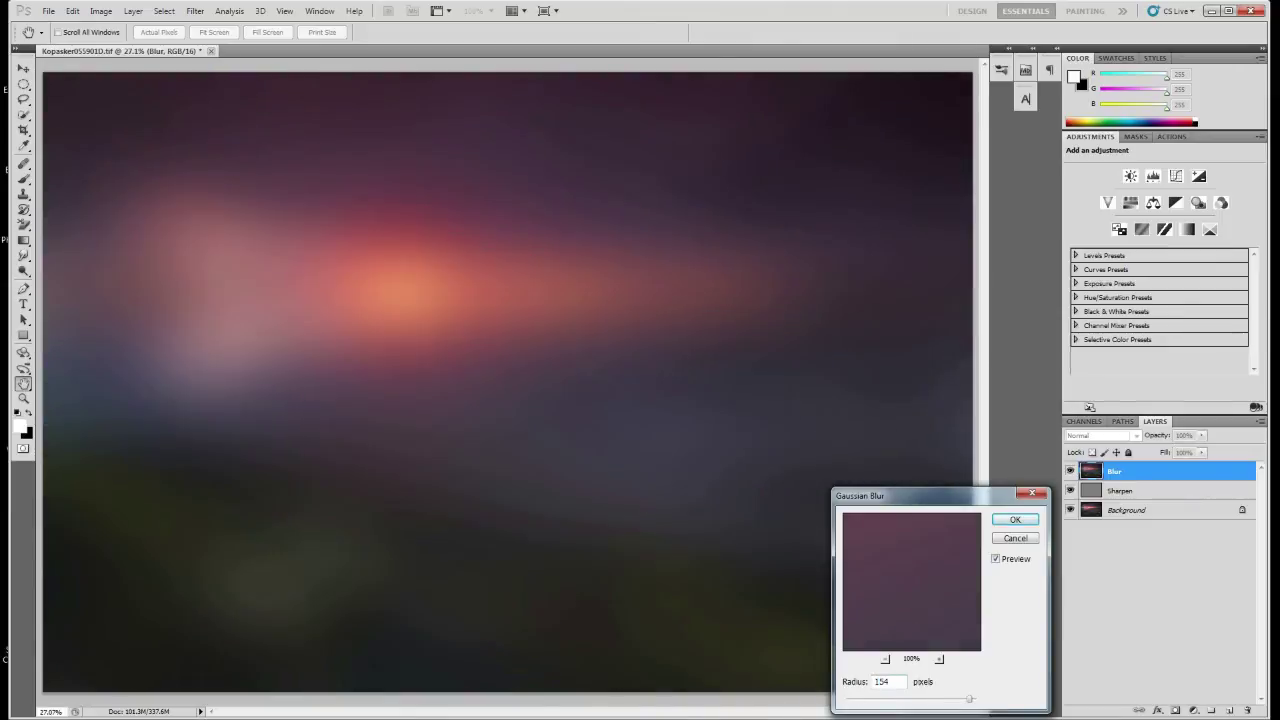
left_click(1016, 521)
key("z")
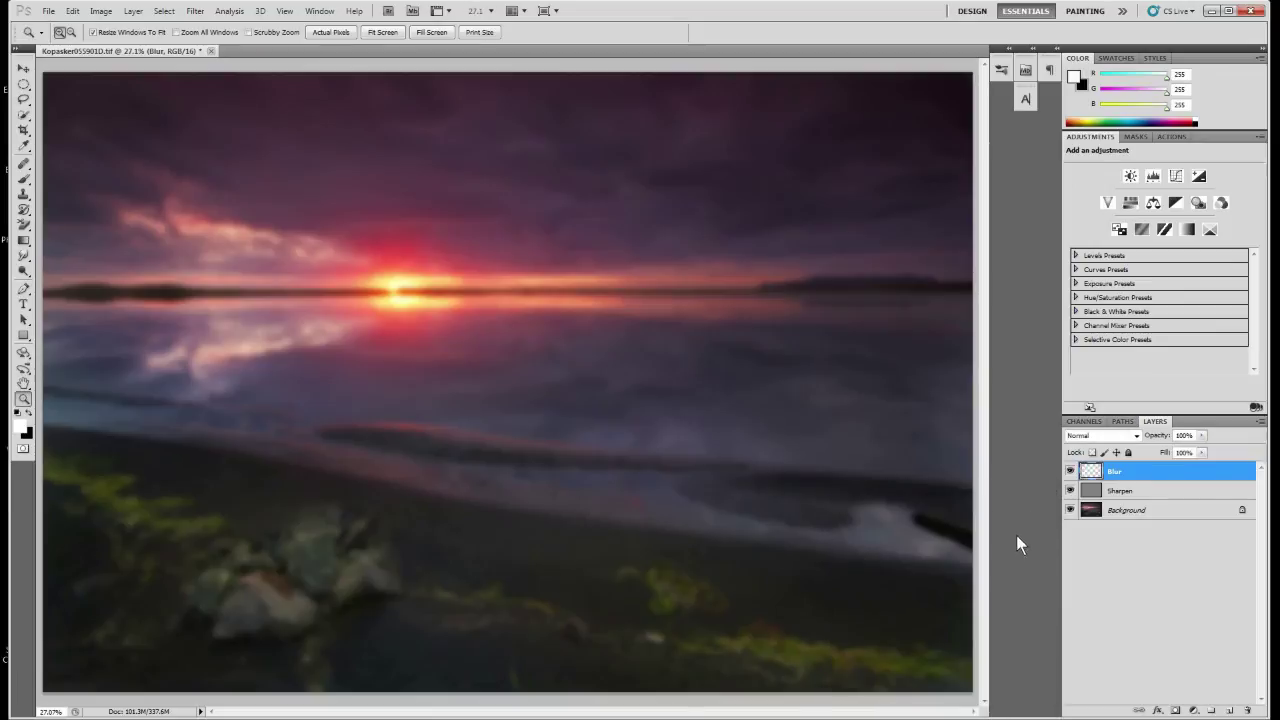
Step: Set the Blur layer to Luminosity blending and fine-tune its opacity to 35%
left_click(1084, 438)
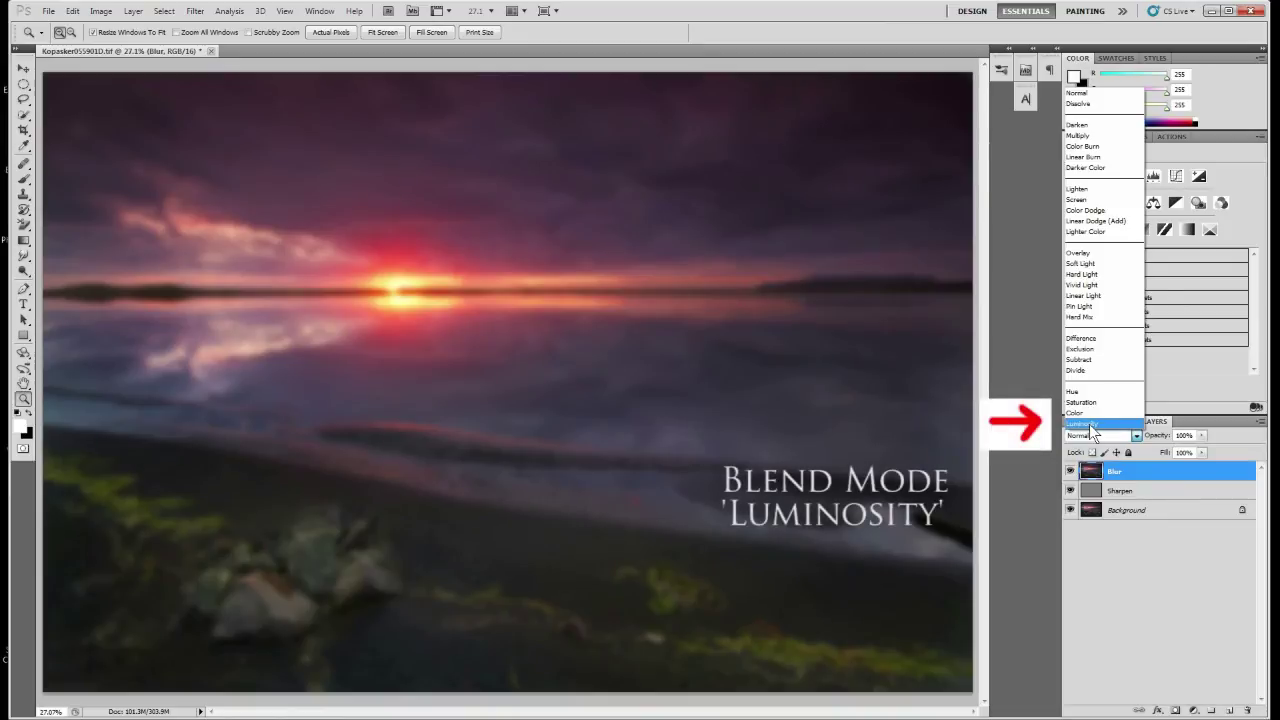
left_click(1085, 424)
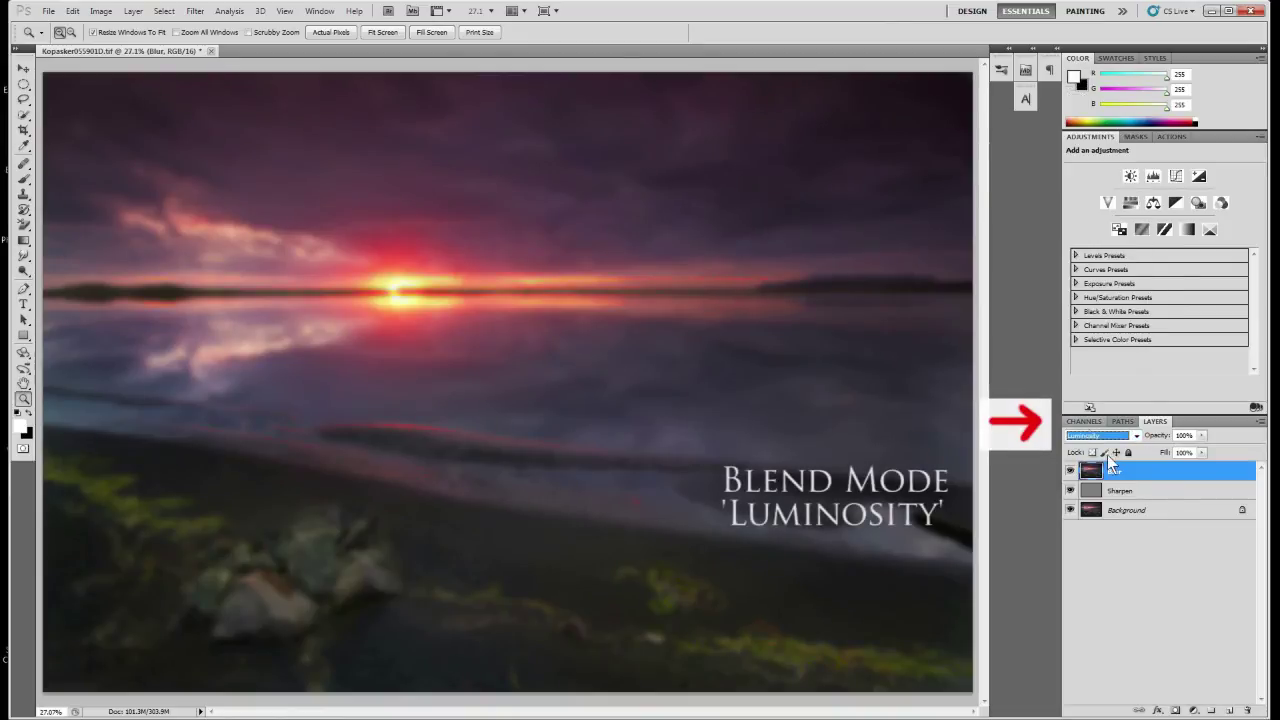
left_click(1202, 435)
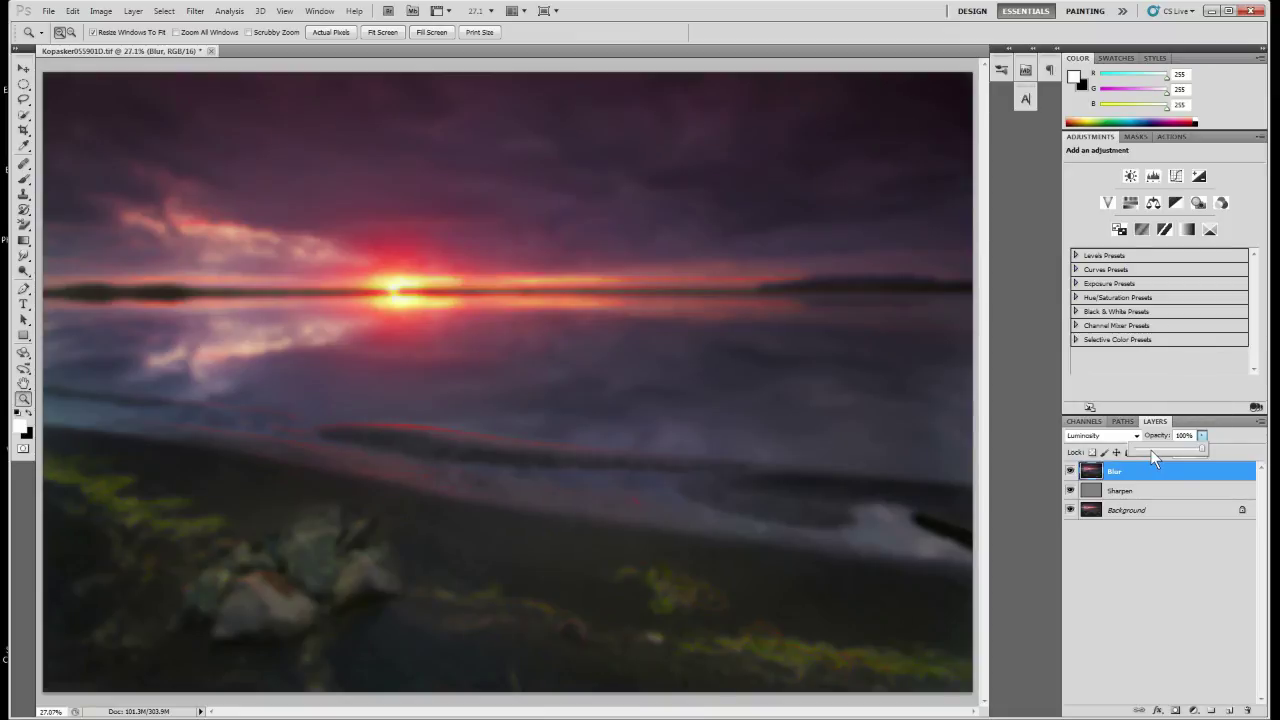
left_click(1150, 449)
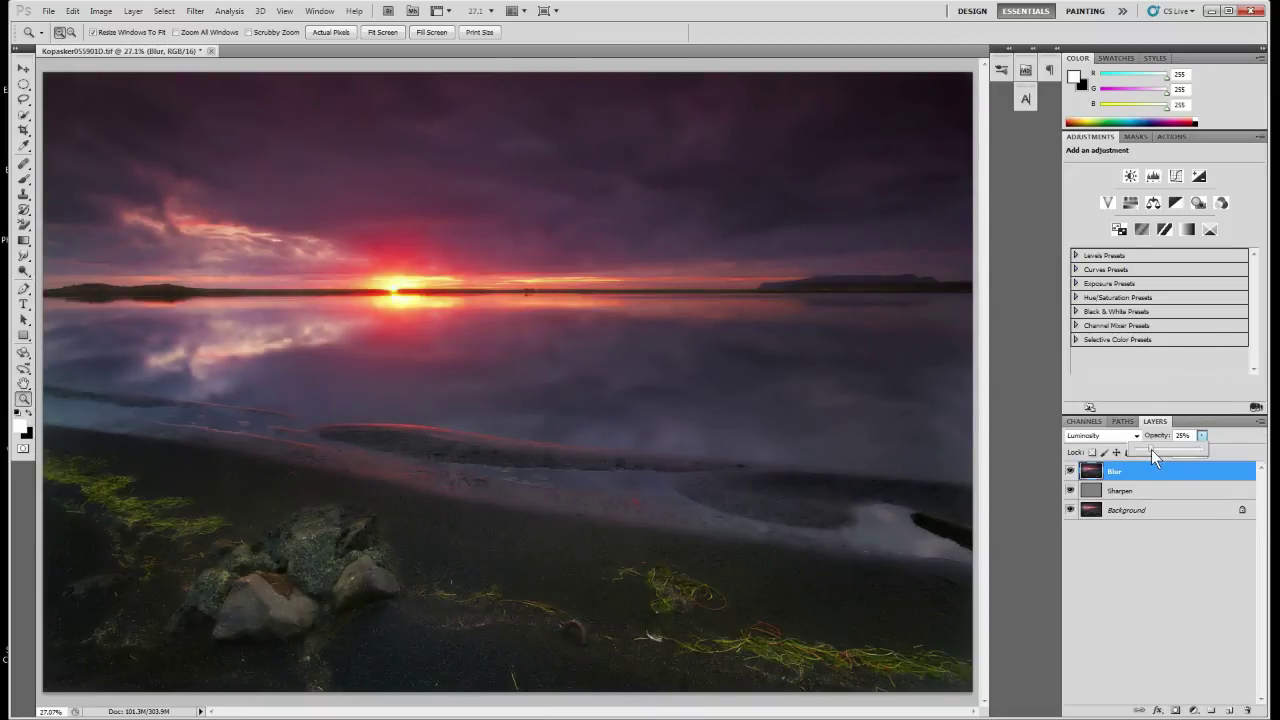
left_click_drag(1153, 449, 1156, 449)
left_click_drag(1159, 449, 1157, 449)
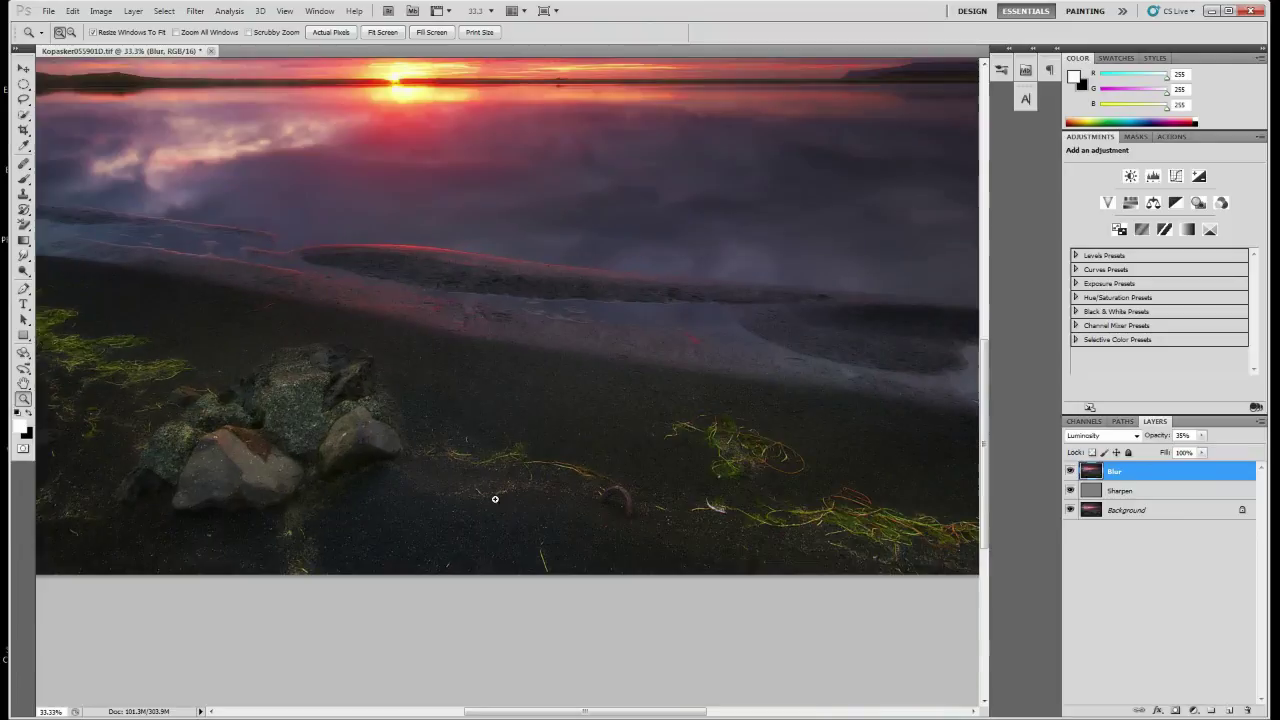
left_click(488, 530)
left_click(474, 405)
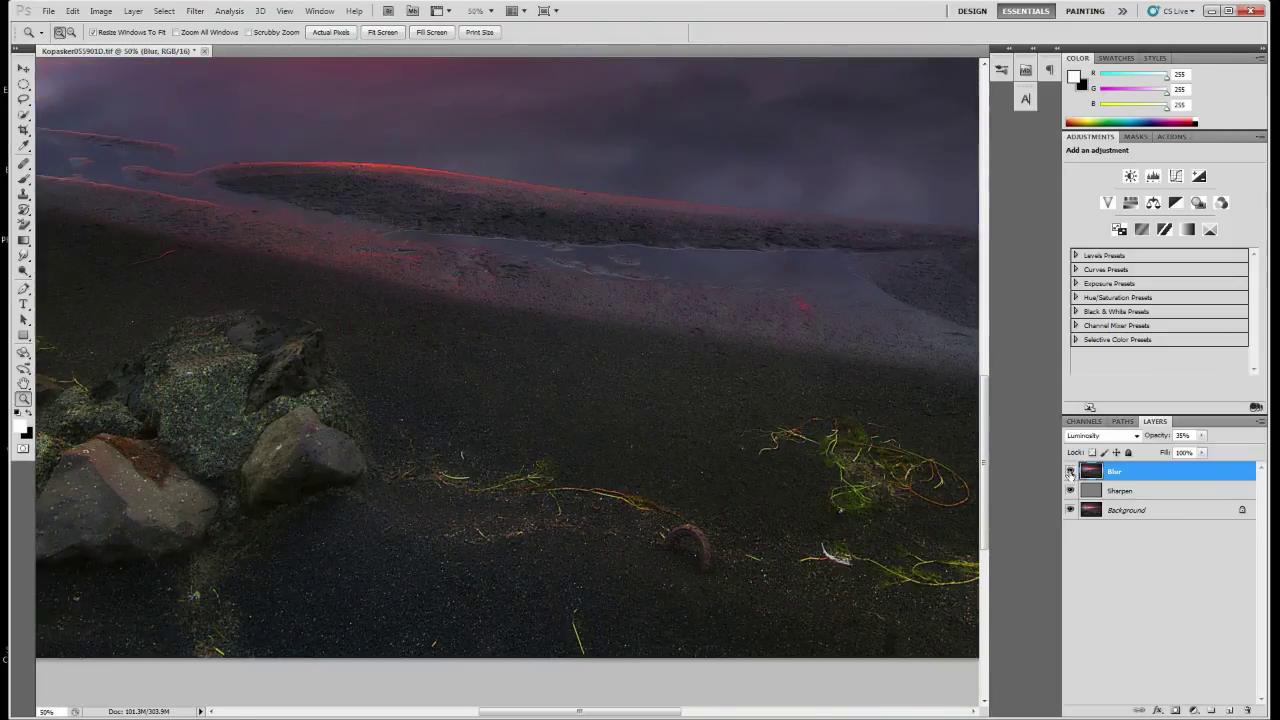
left_click(1070, 471)
left_click(1070, 490)
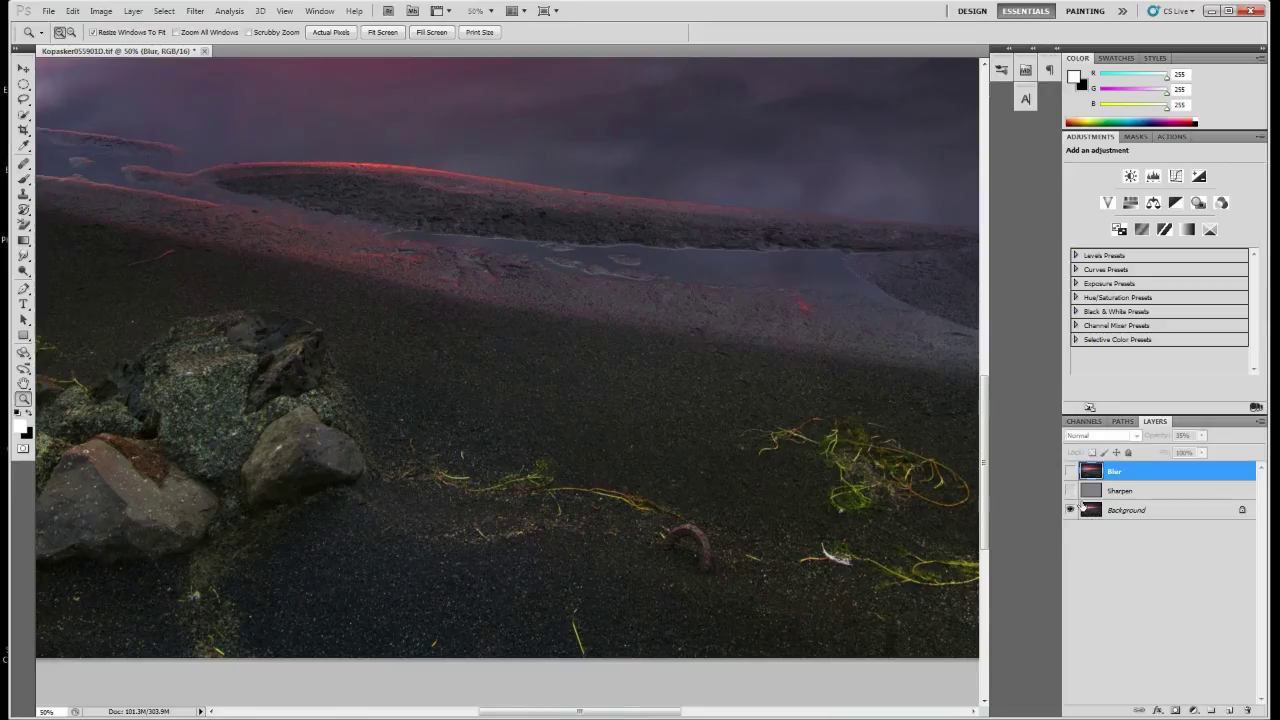
left_click(1069, 491)
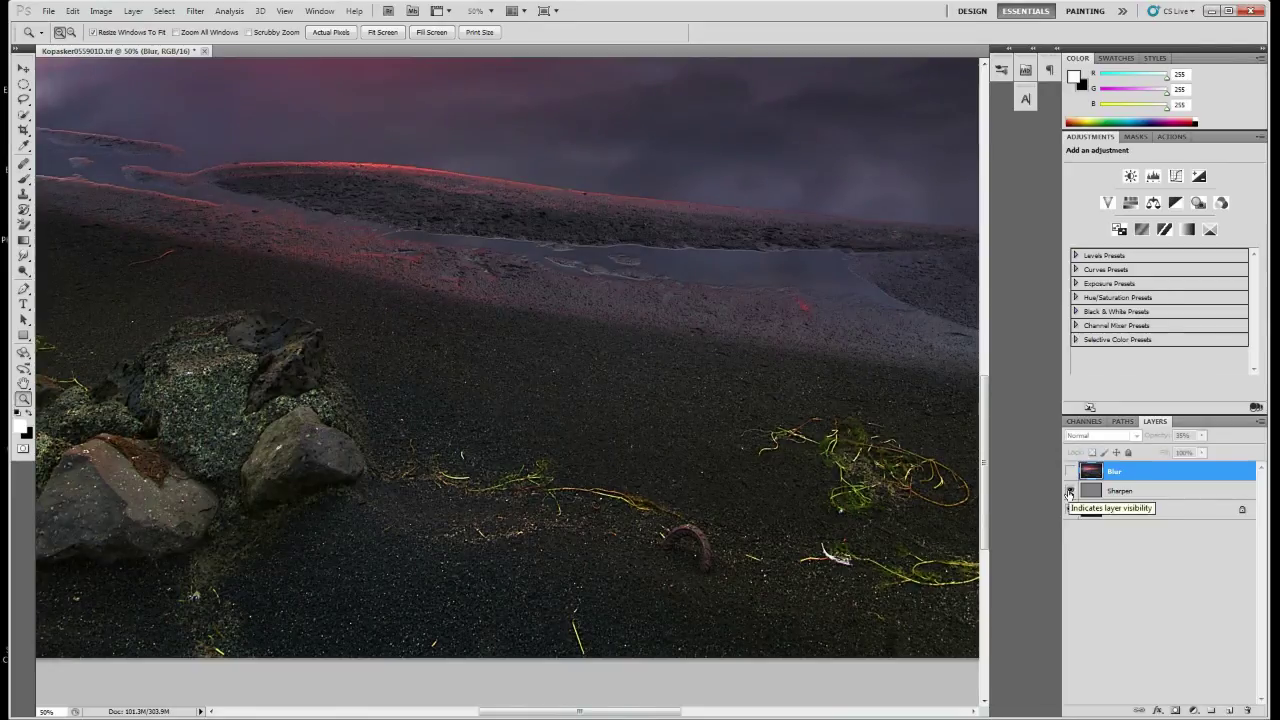
left_click(1070, 471)
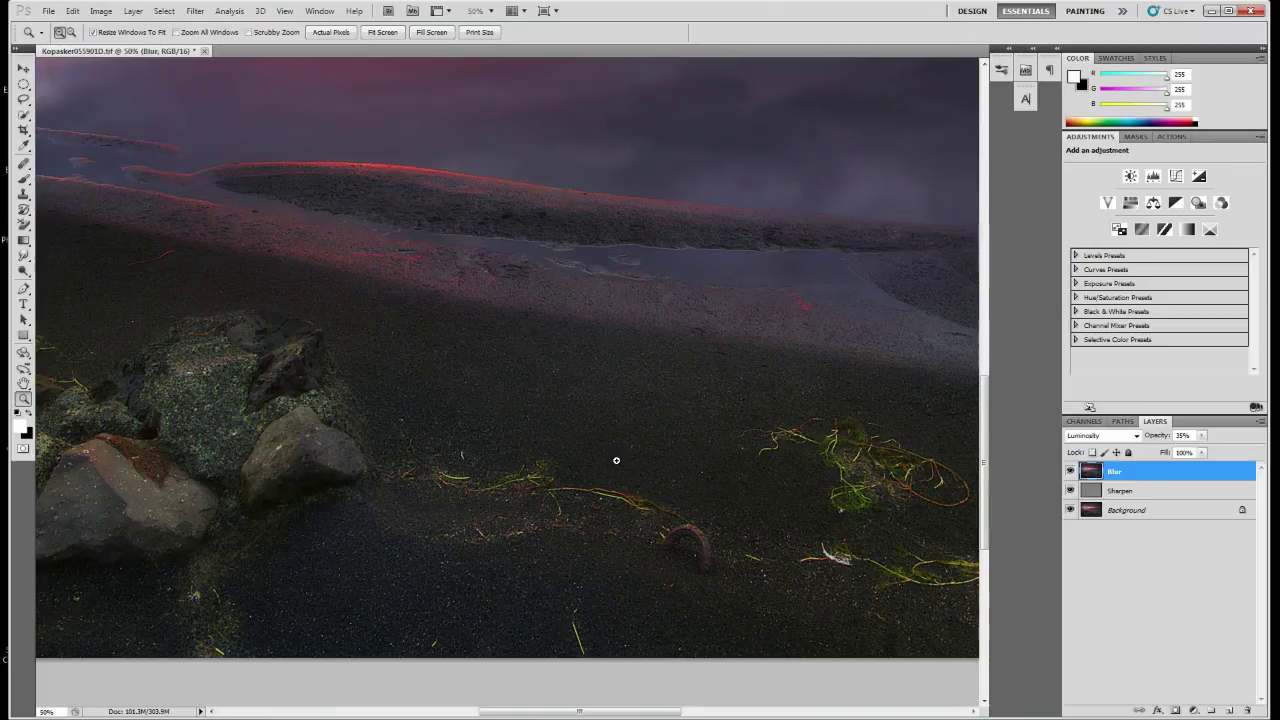
left_click(386, 32)
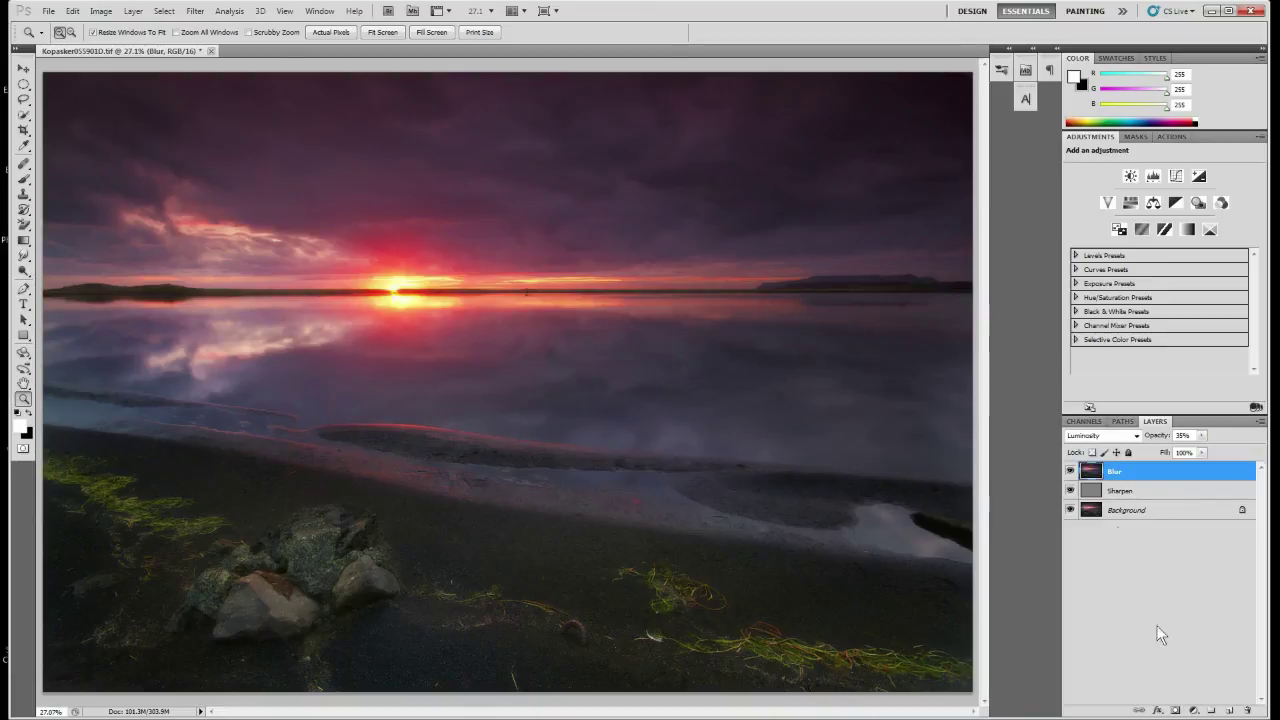
Step: Add a white layer mask to the Blur layer and switch to the Brush tool
left_click(1175, 710)
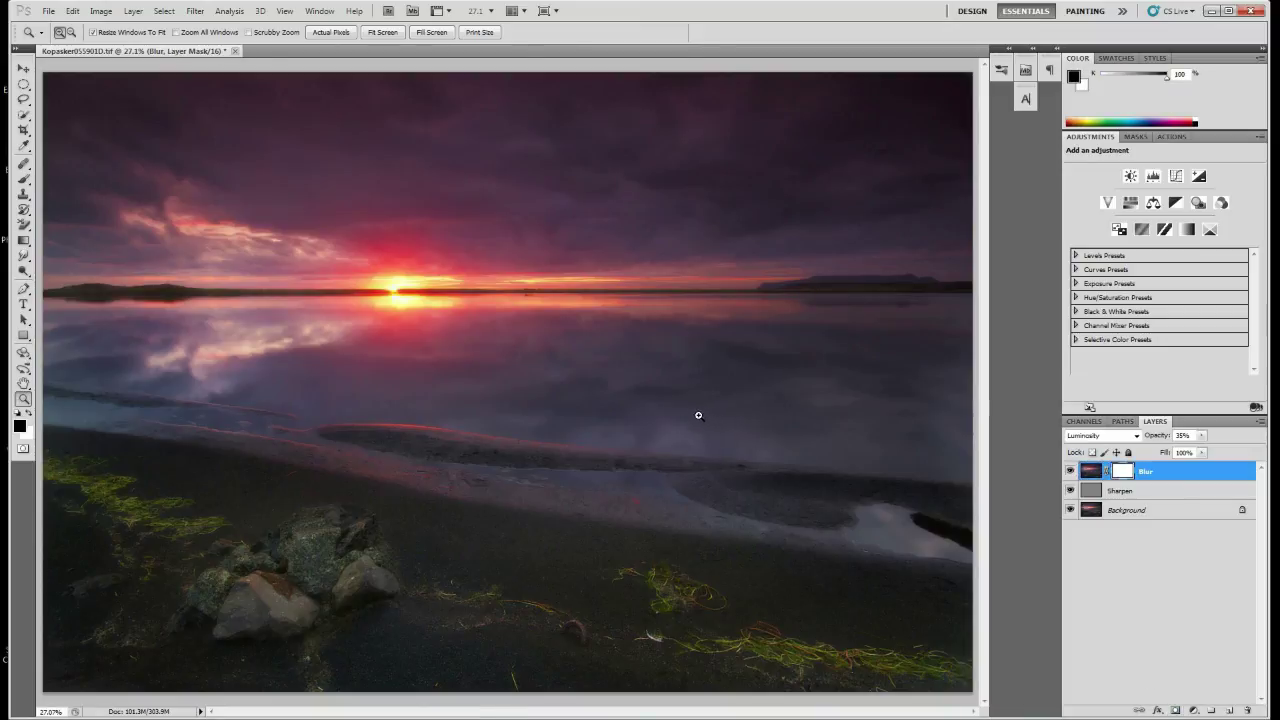
key("b")
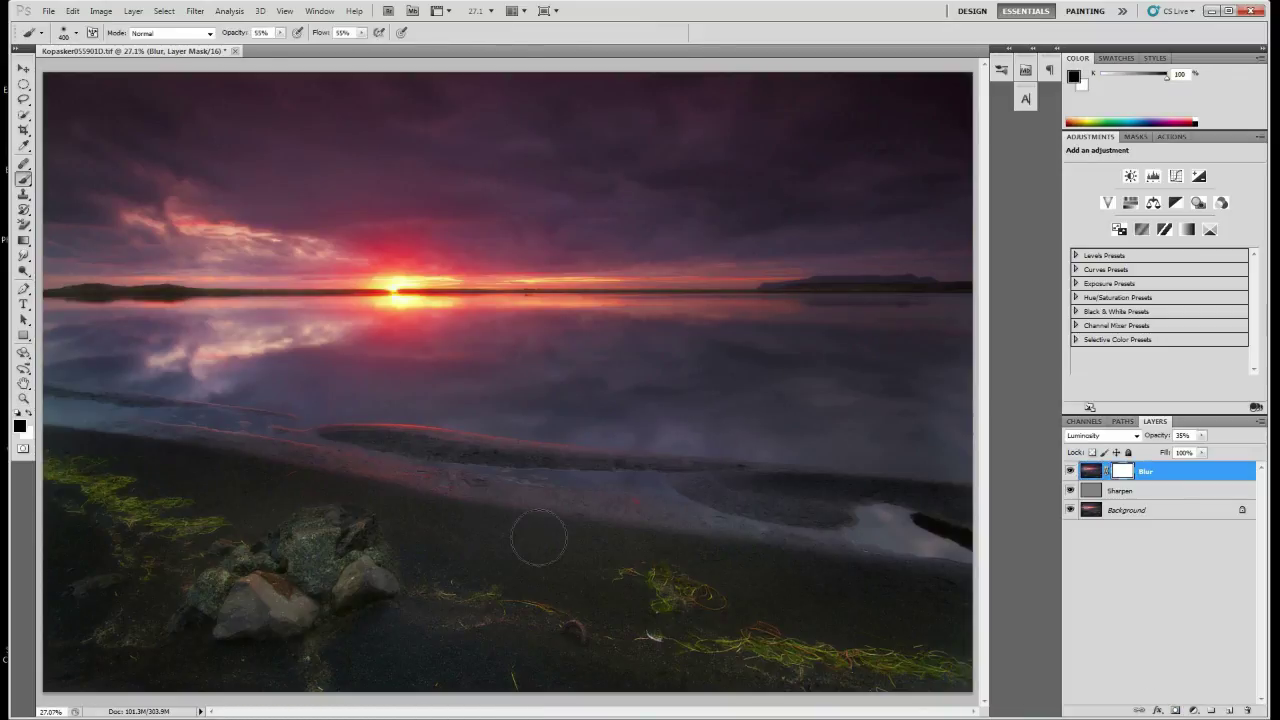